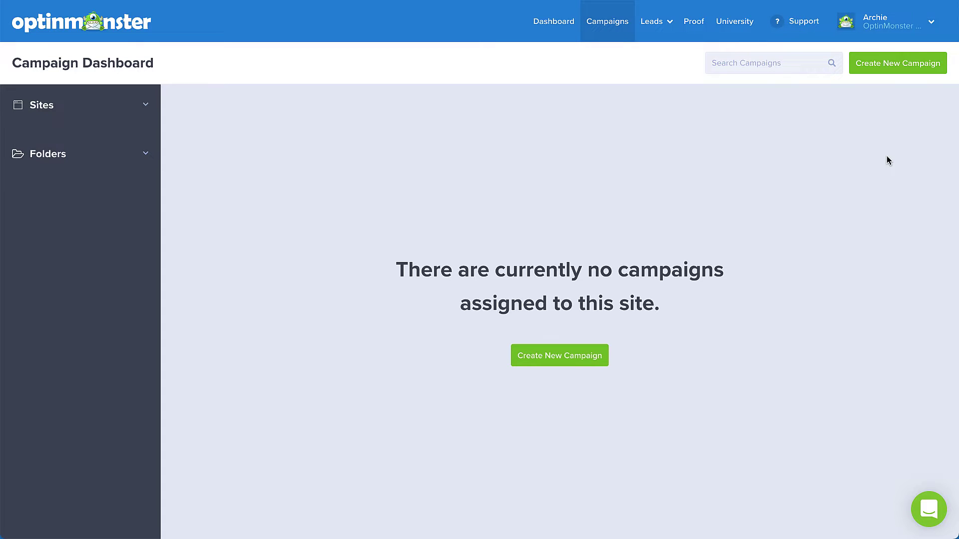
Start a new campaign, choose Playbooks, and scroll down to the Proven Personalized Playbooks
click(891, 72)
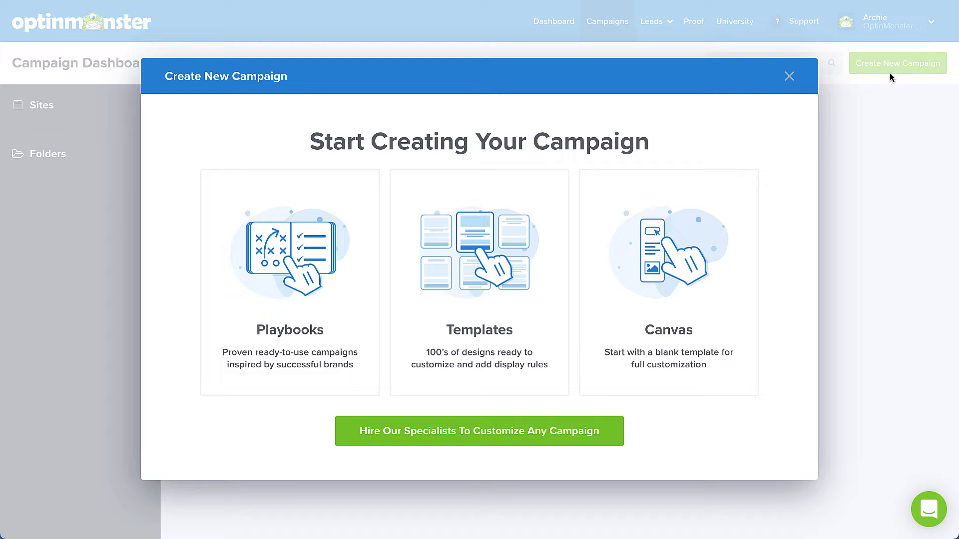
click(342, 242)
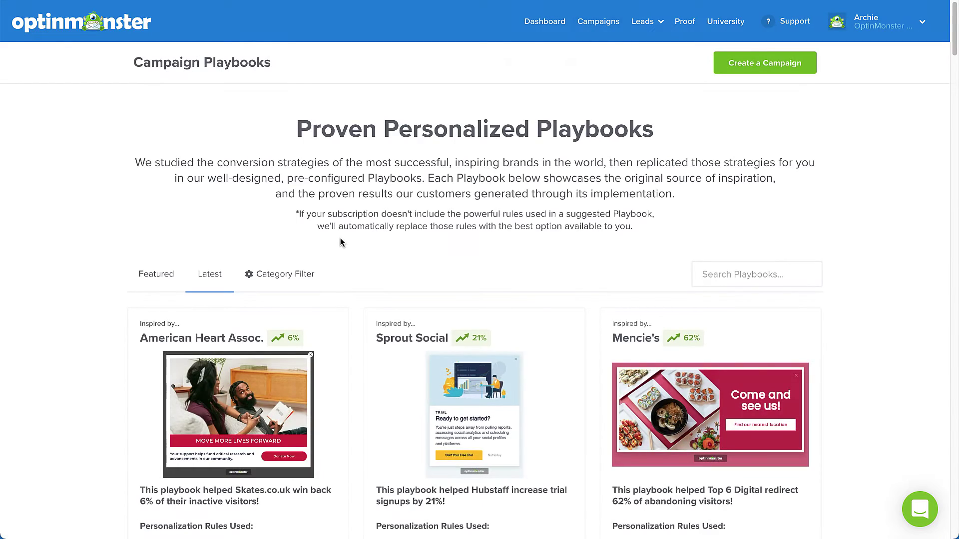
scroll(340, 242, down, 3)
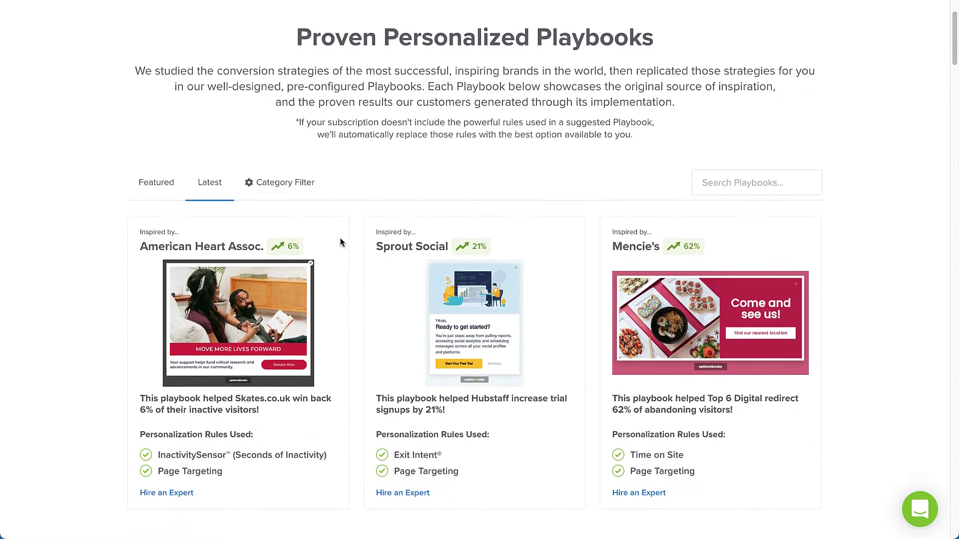
scroll(340, 243, down, 3)
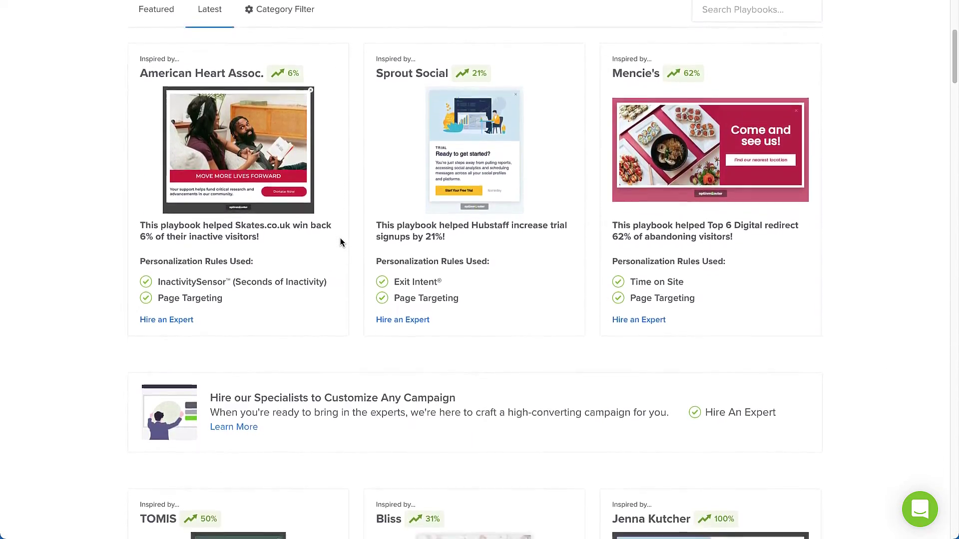
scroll(341, 242, down, 10)
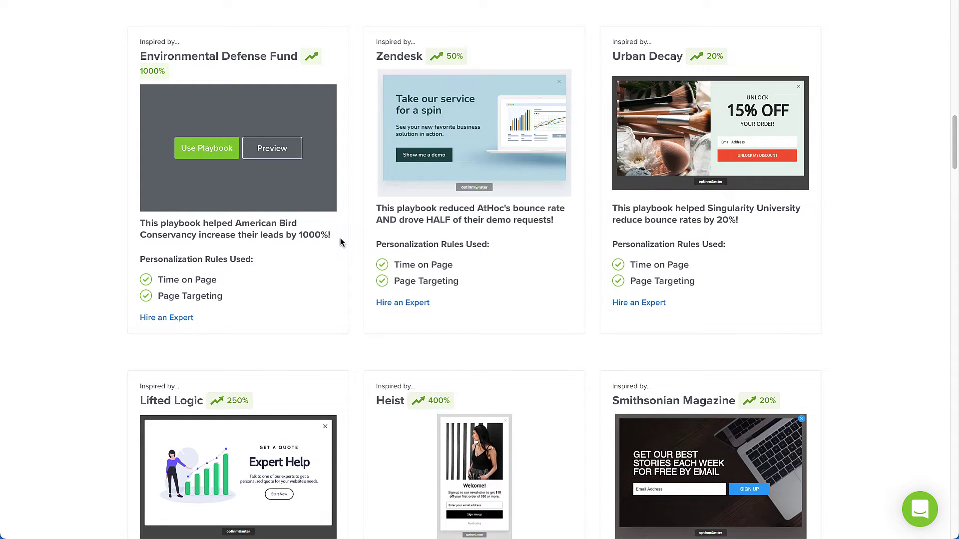
Preview the Environmental Defense Fund playbook, then show the playbook goal and category filters
click(296, 157)
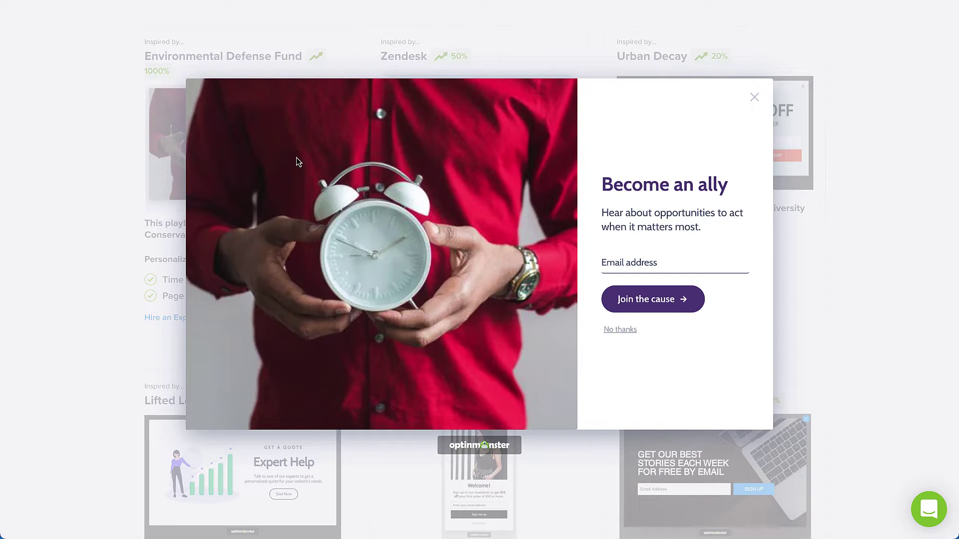
key(Escape)
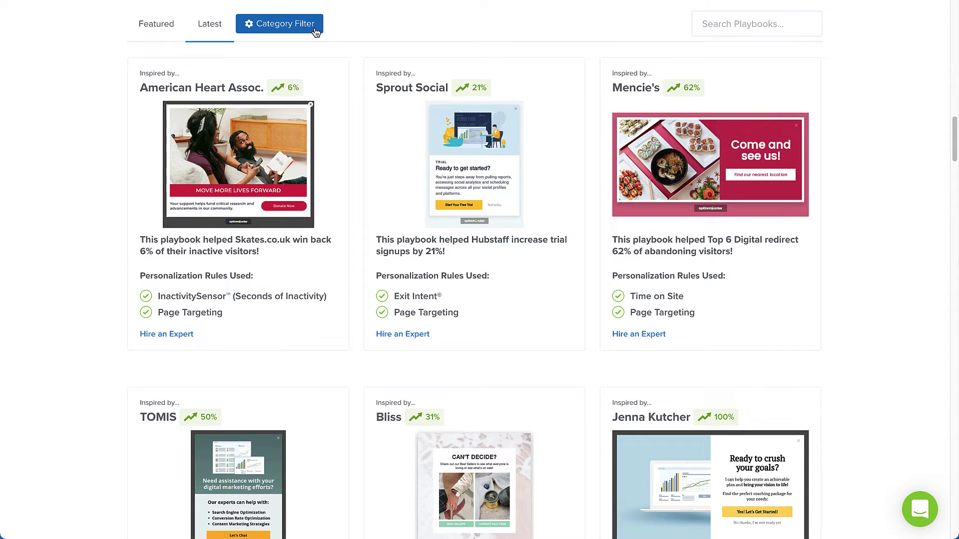
click(315, 30)
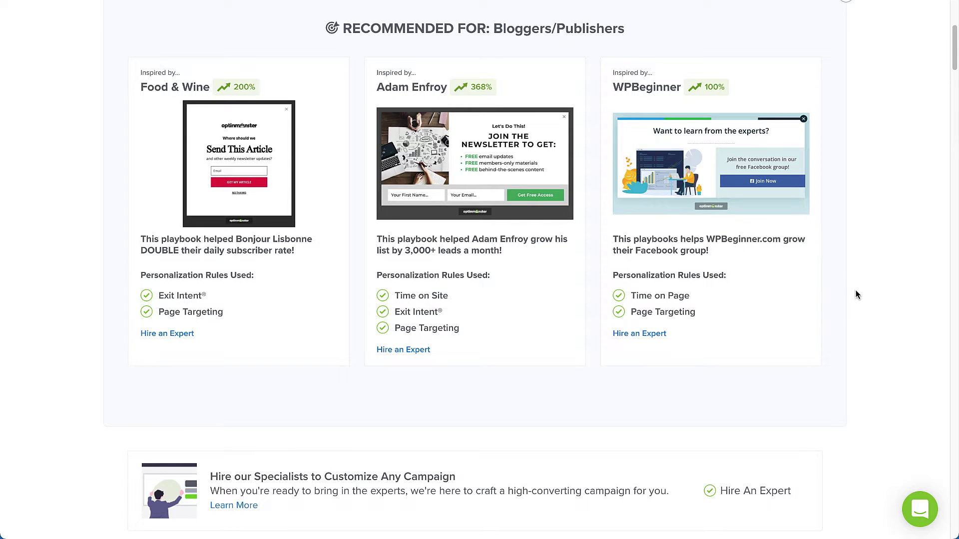
Use the WPBeginner playbook, check its campaign details without changes, and select the Join Now button
mouse_move(731, 224)
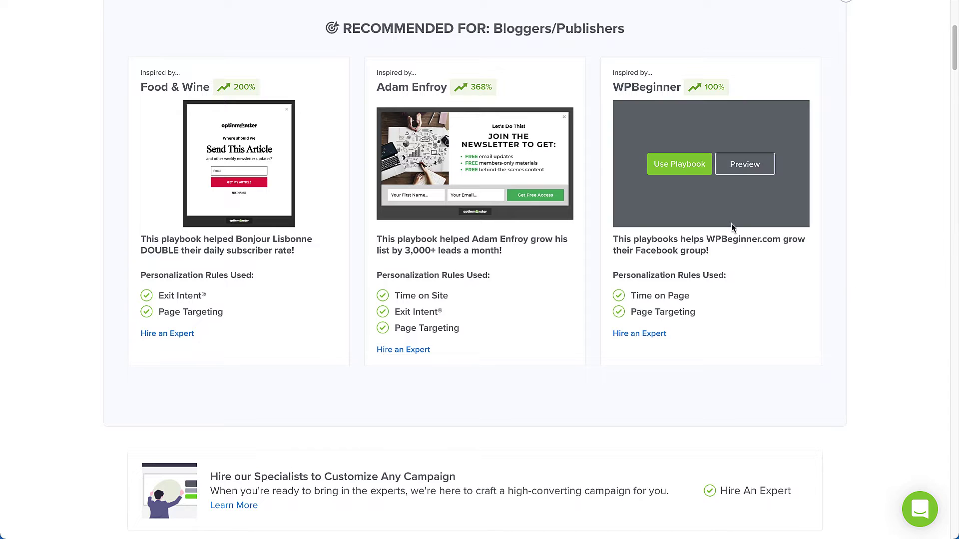
click(681, 164)
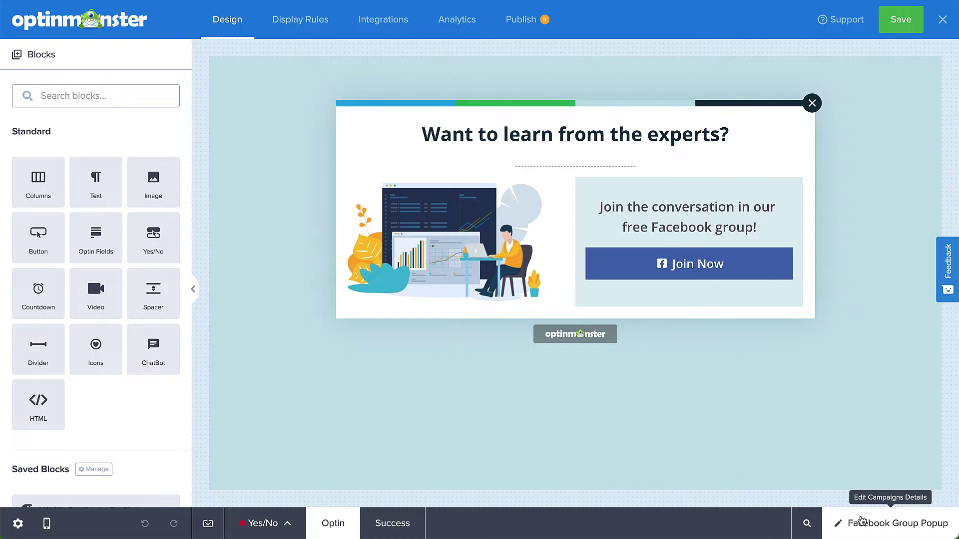
click(860, 522)
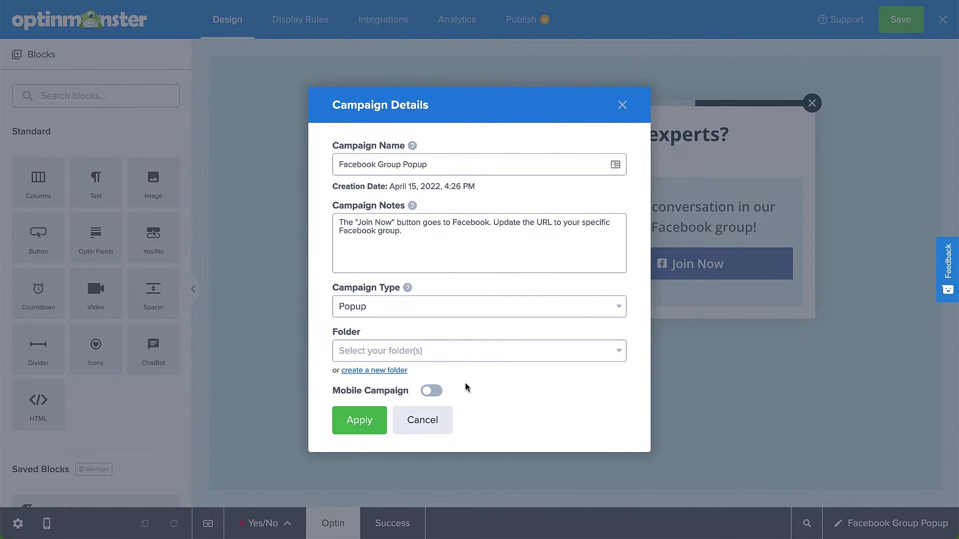
click(440, 424)
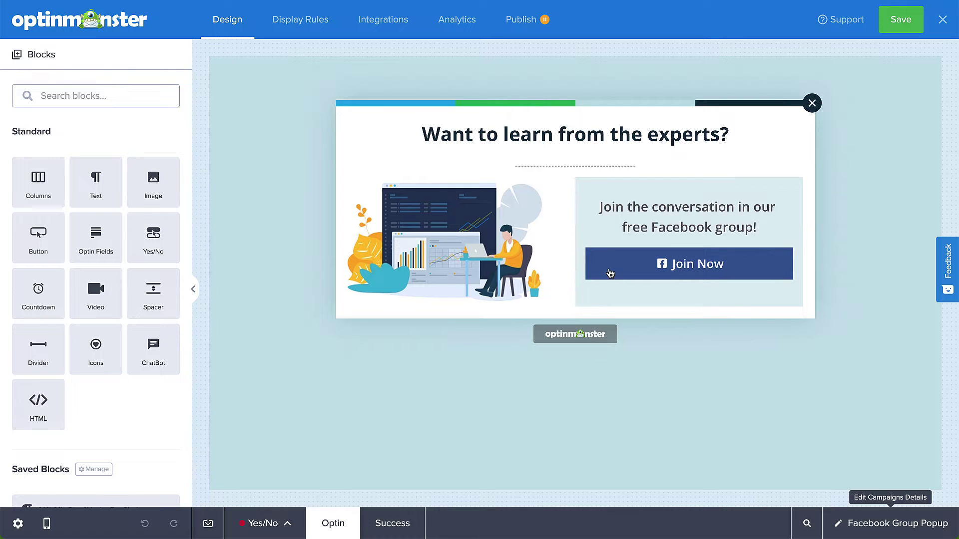
click(609, 273)
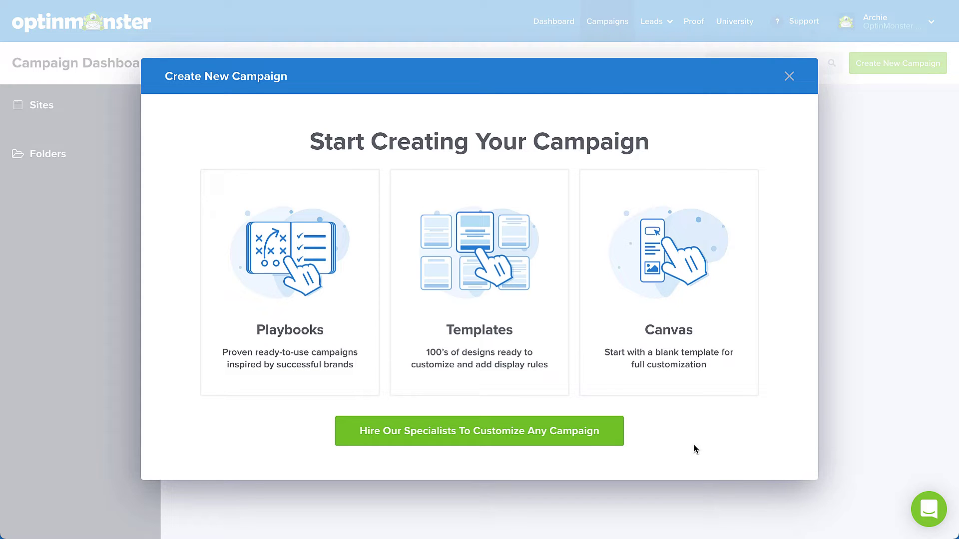
click(610, 440)
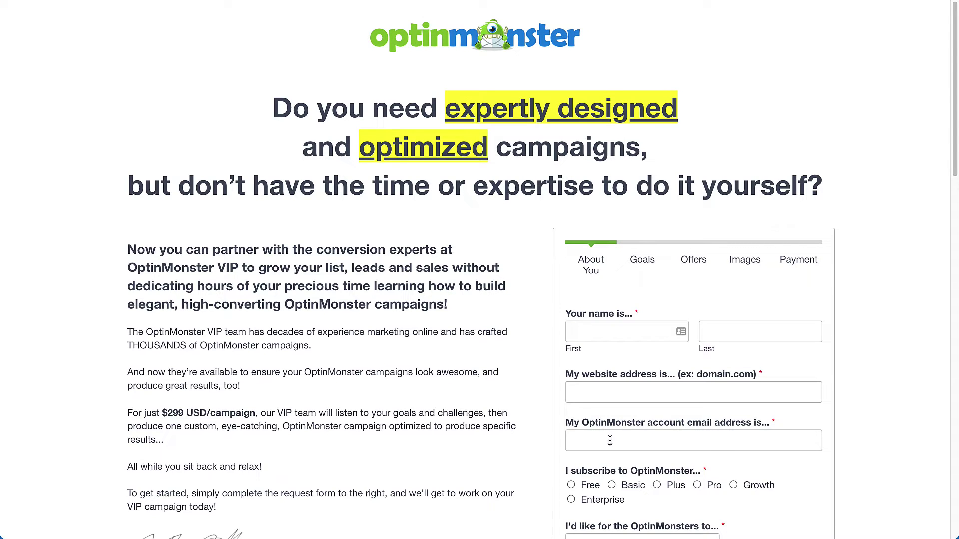
scroll(610, 440, down, 5)
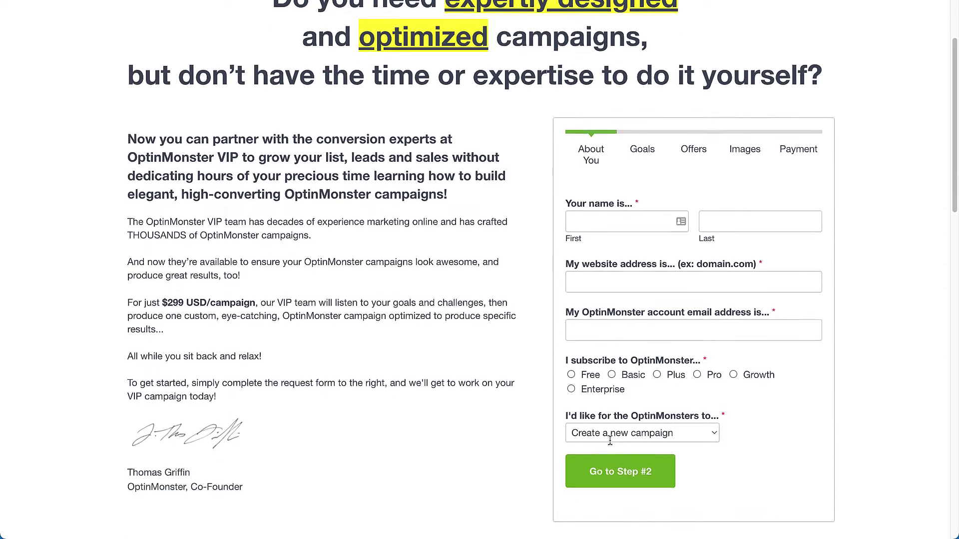
scroll(610, 441, down, 5)
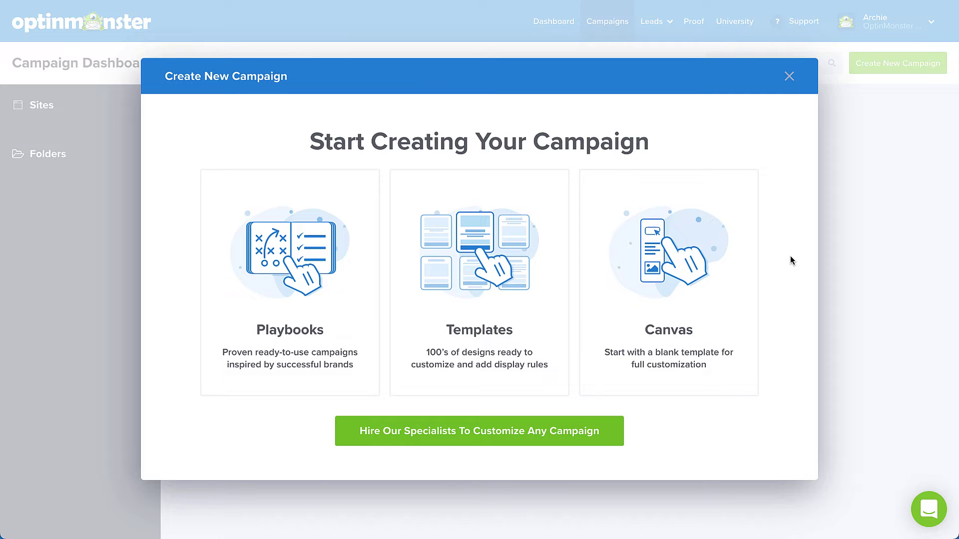
Start a blank Canvas Popup campaign and pick a replacement for its placeholder image
click(697, 274)
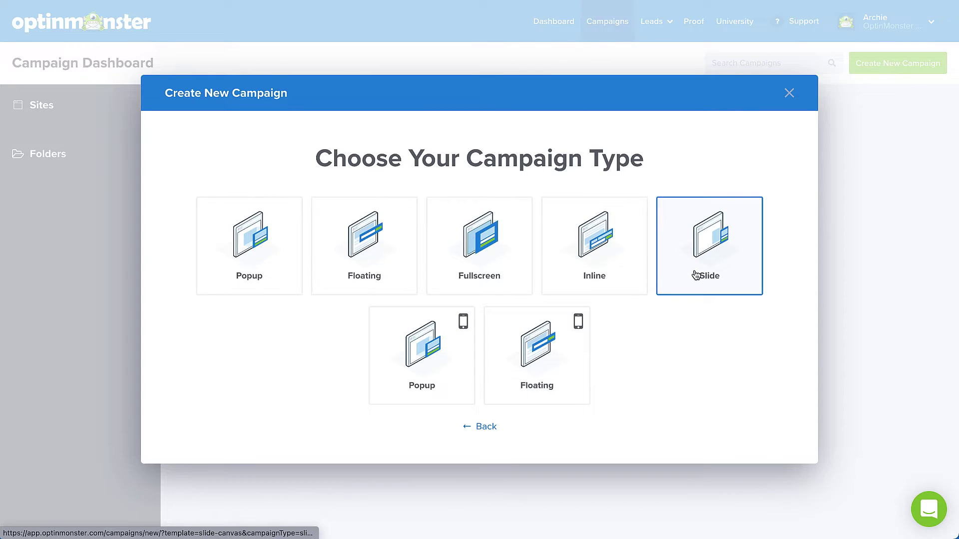
click(283, 271)
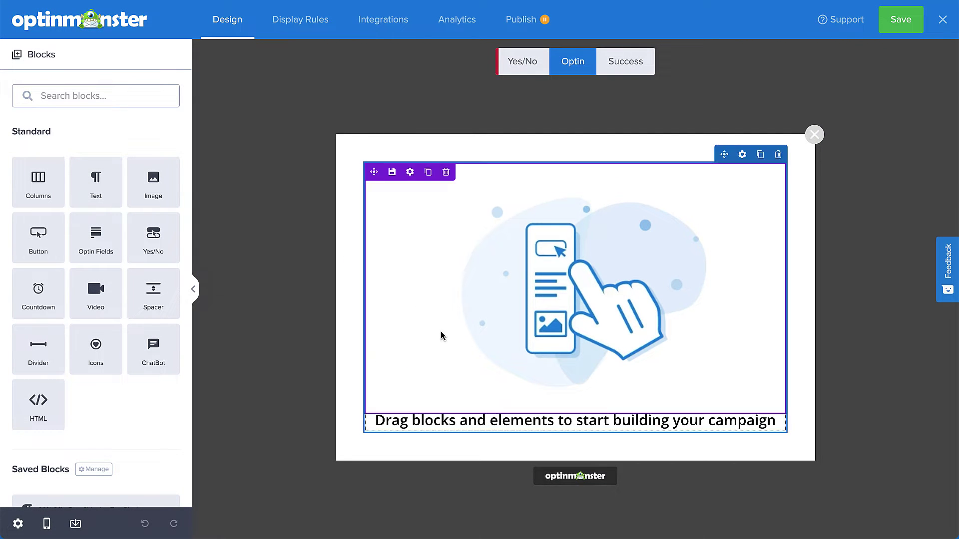
click(482, 300)
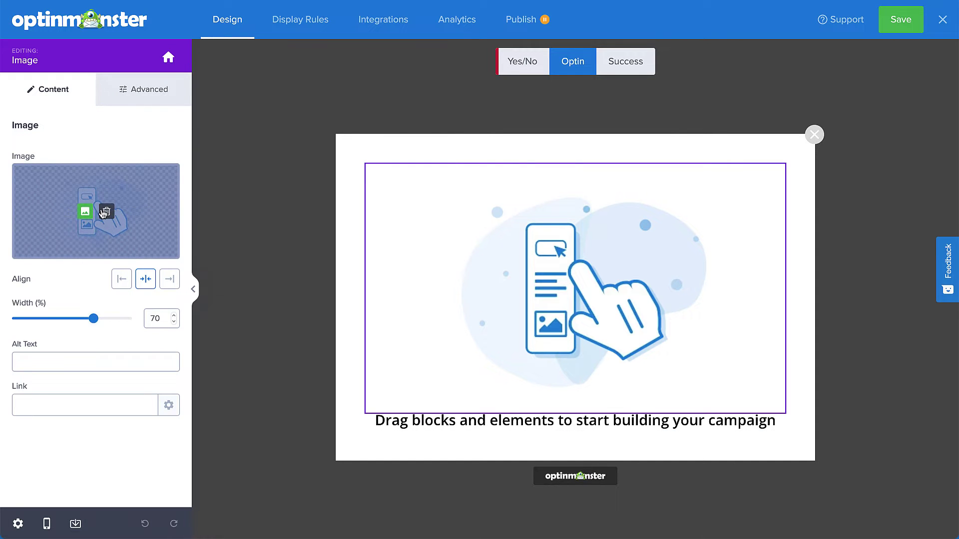
click(90, 214)
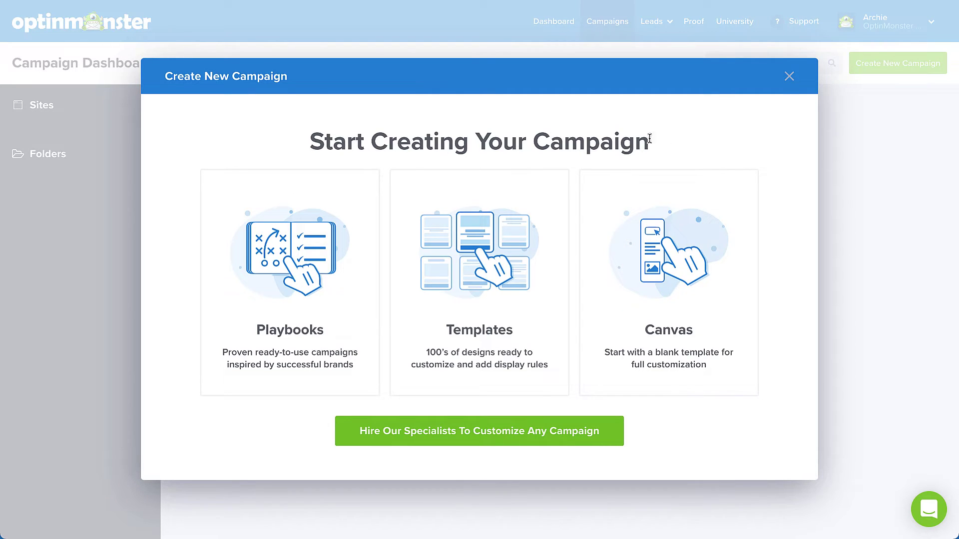
Browse the Templates gallery, toggling the category filters and choosing the Device filter
click(496, 218)
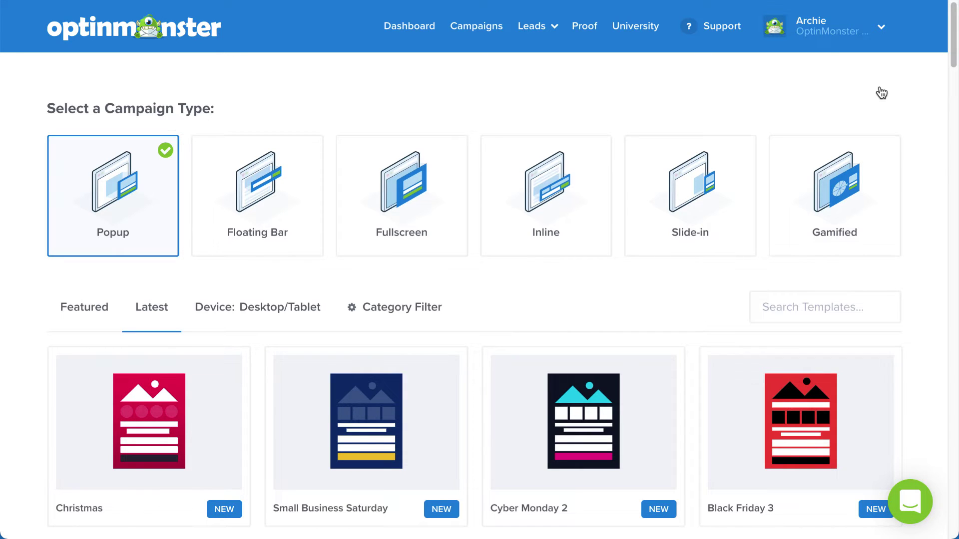
scroll(891, 93, down, 5)
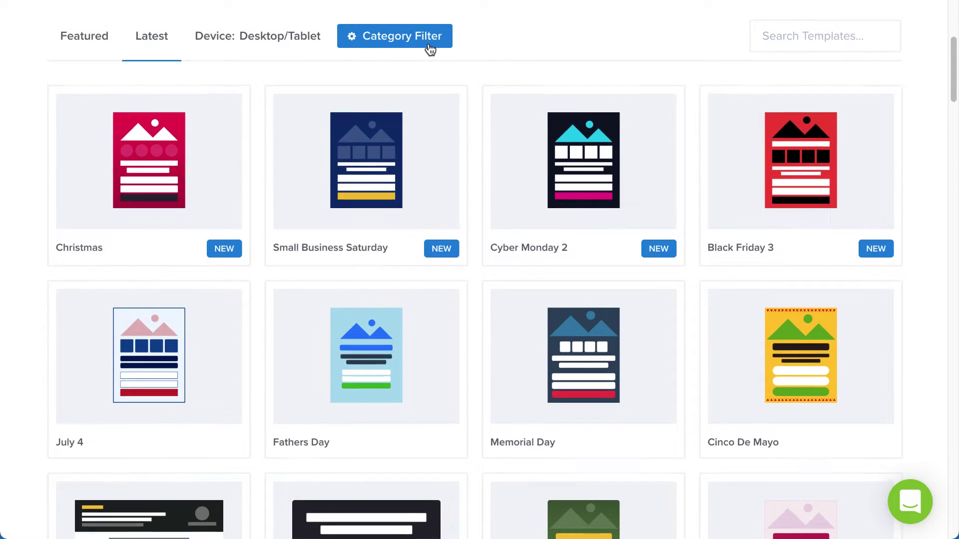
click(429, 49)
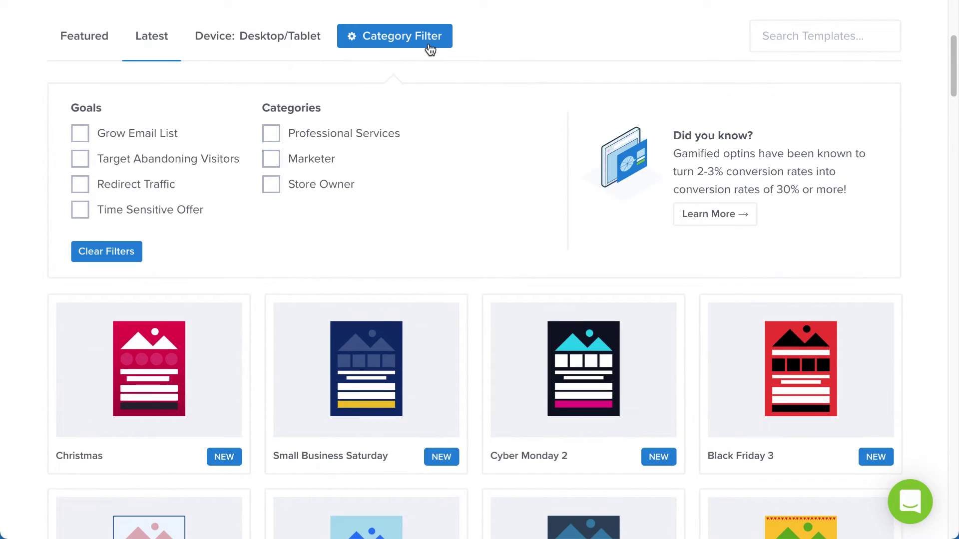
click(427, 48)
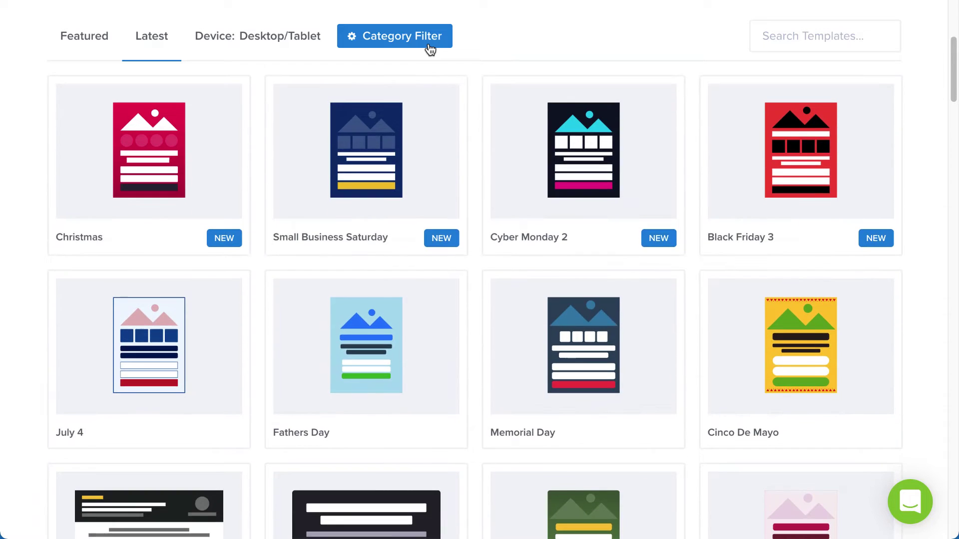
click(317, 40)
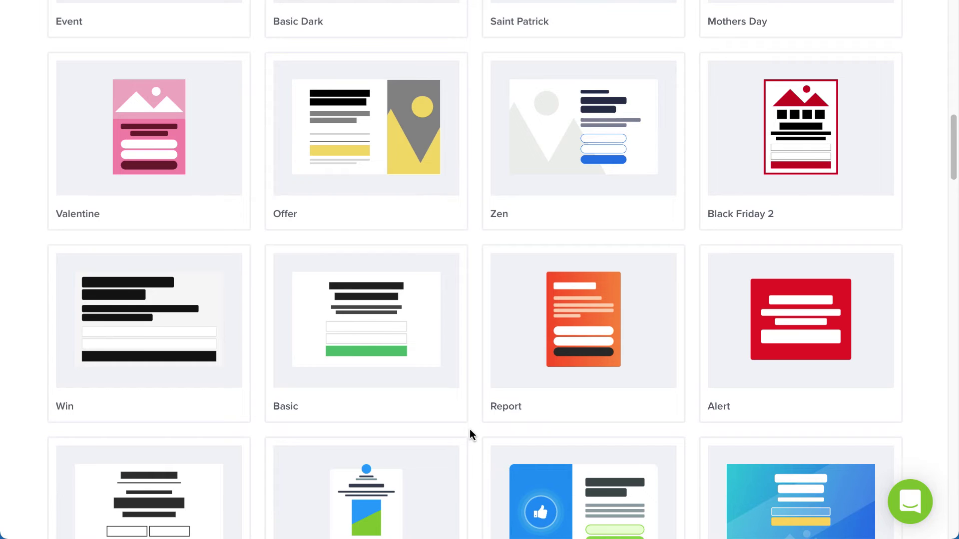
Preview the Basic template, then create 'Newsletter Signup (Popup)' from it on the Simply Natural site
mouse_move(415, 373)
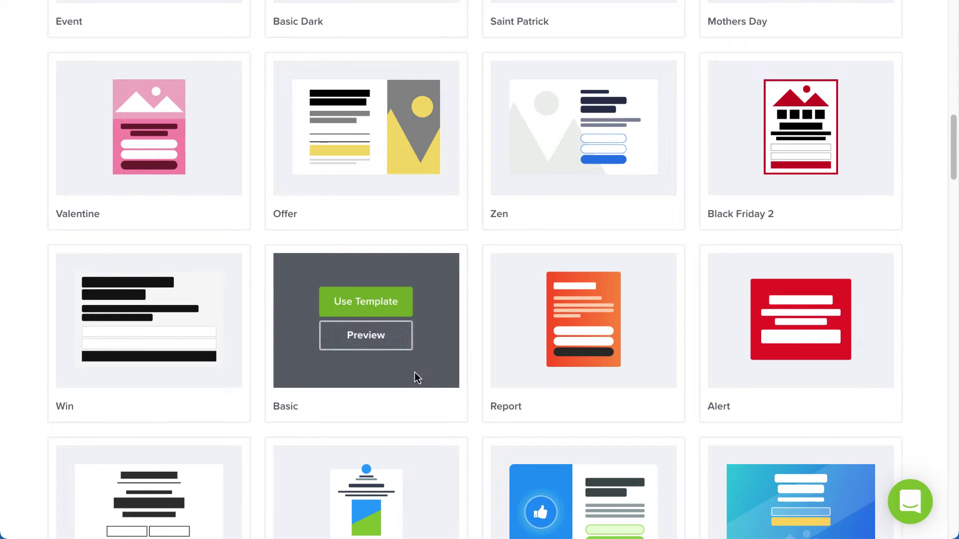
click(400, 343)
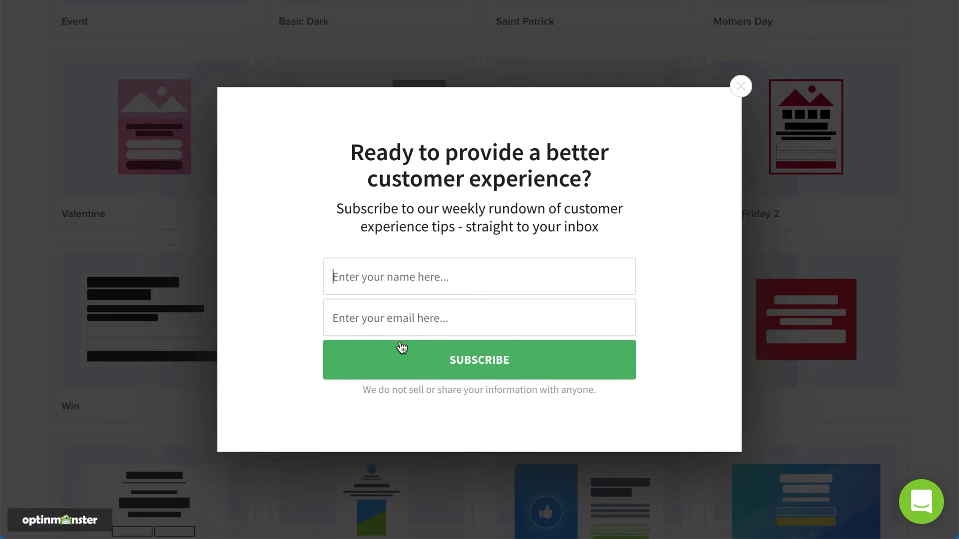
key(Escape)
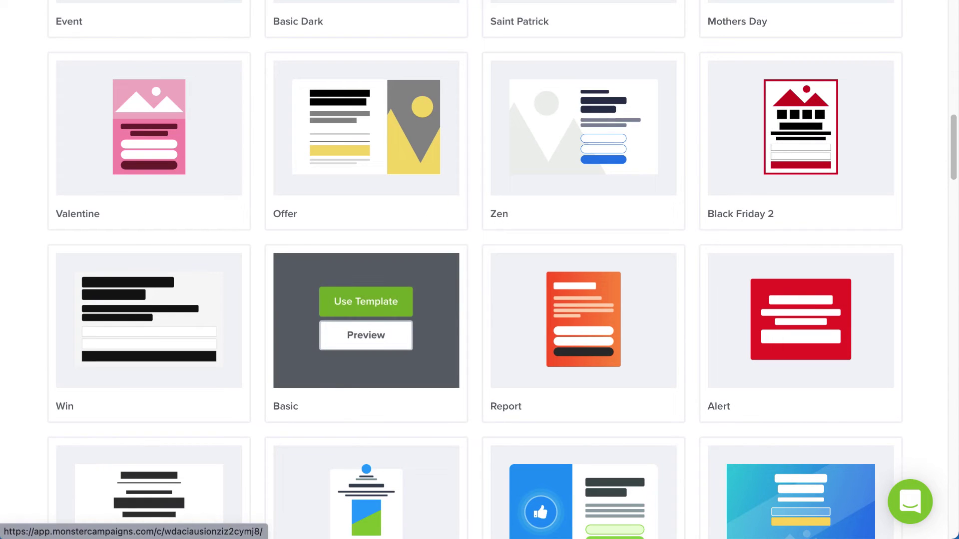
click(395, 309)
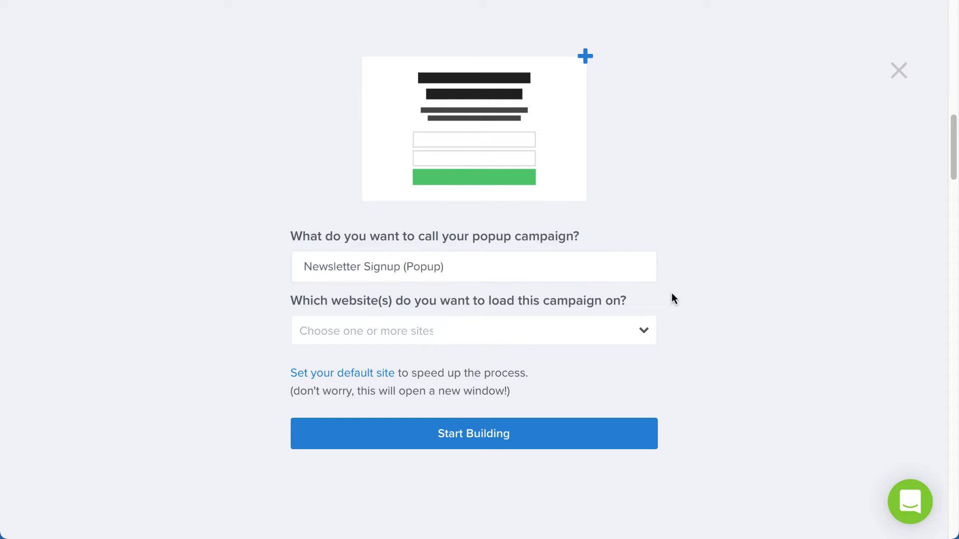
click(643, 331)
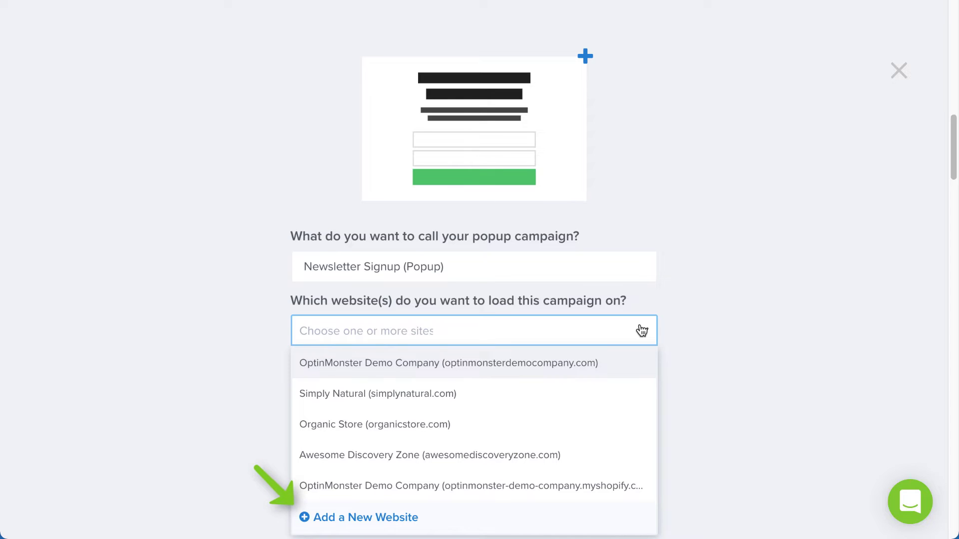
click(602, 394)
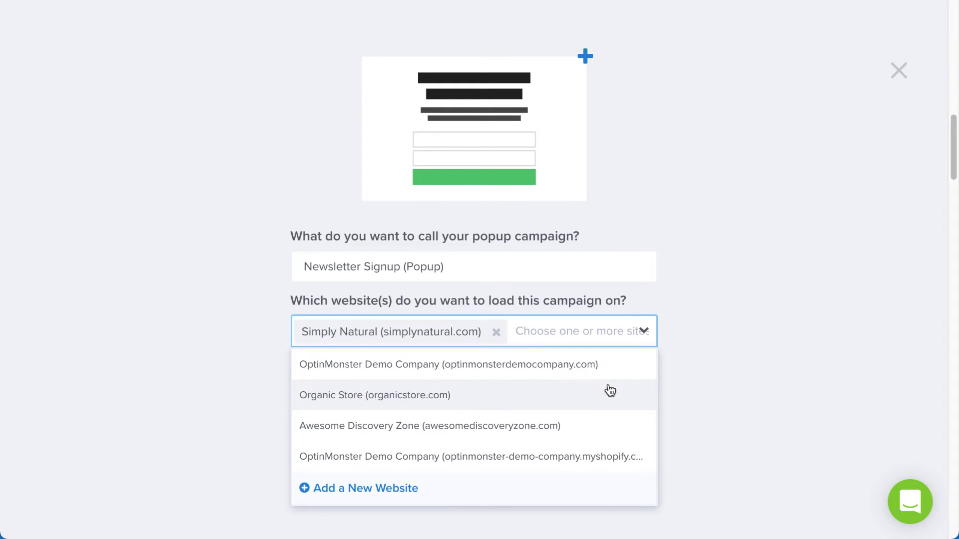
click(676, 386)
click(630, 437)
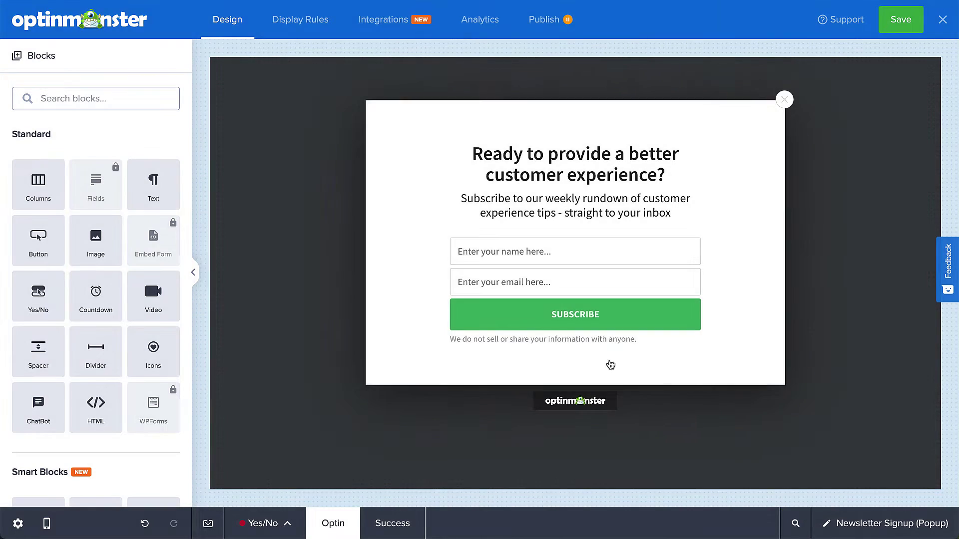
Select the heading text, then edit the form fields, collapsing Email settings and adding a new field
triple_click(510, 174)
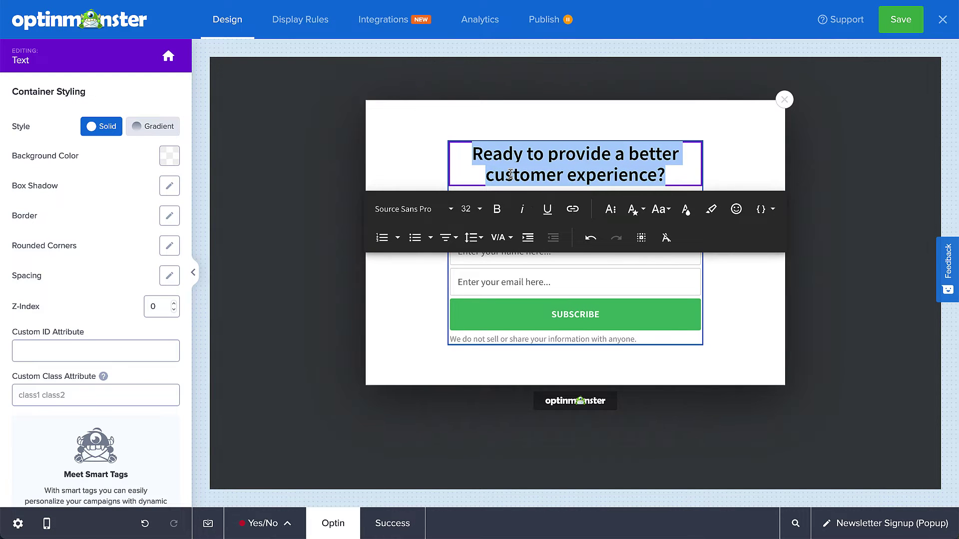
click(169, 58)
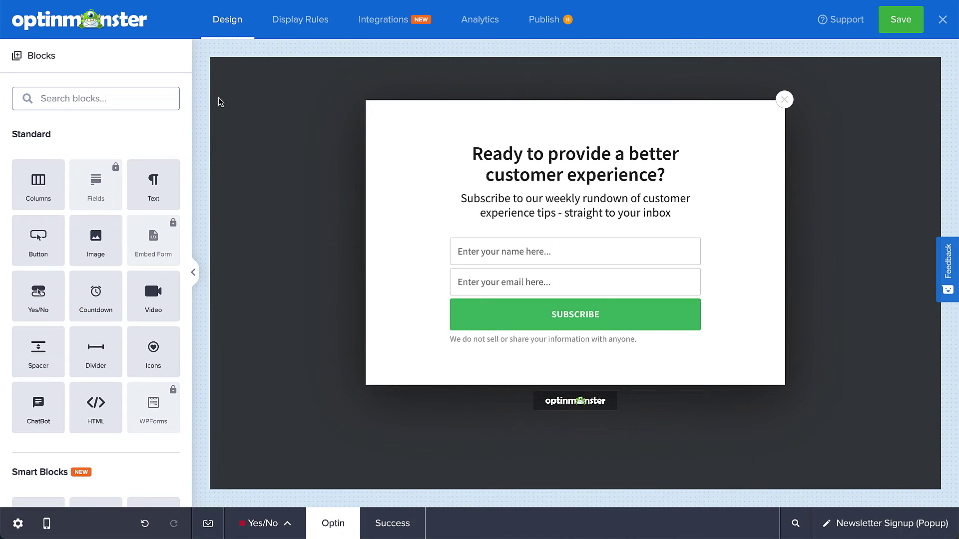
click(501, 281)
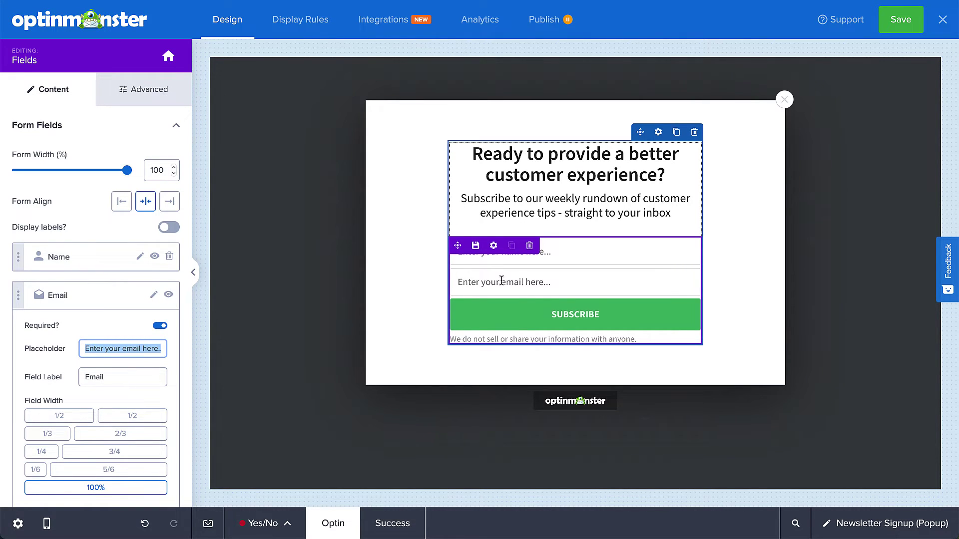
click(138, 290)
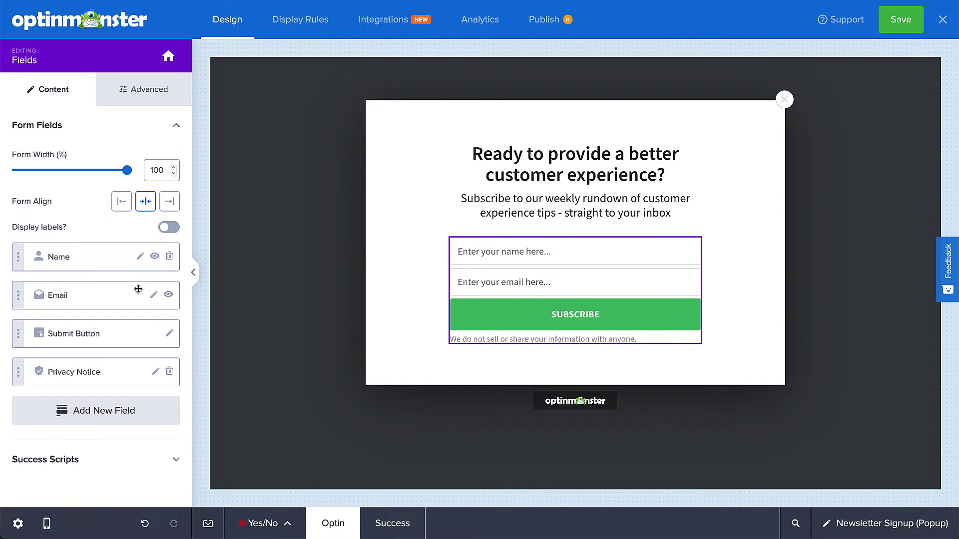
click(119, 411)
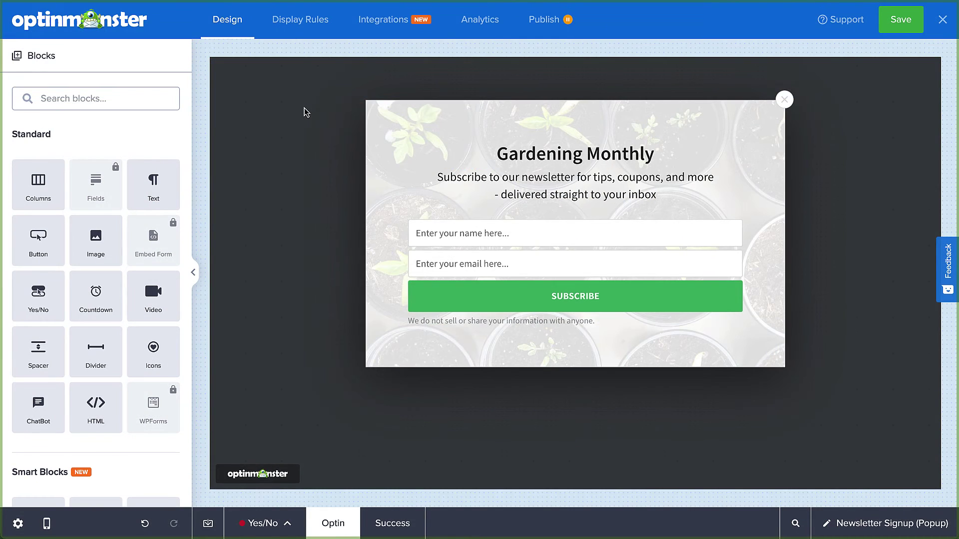
On Display Rules, open the first condition's choices to set time on page at least 5 seconds
click(301, 29)
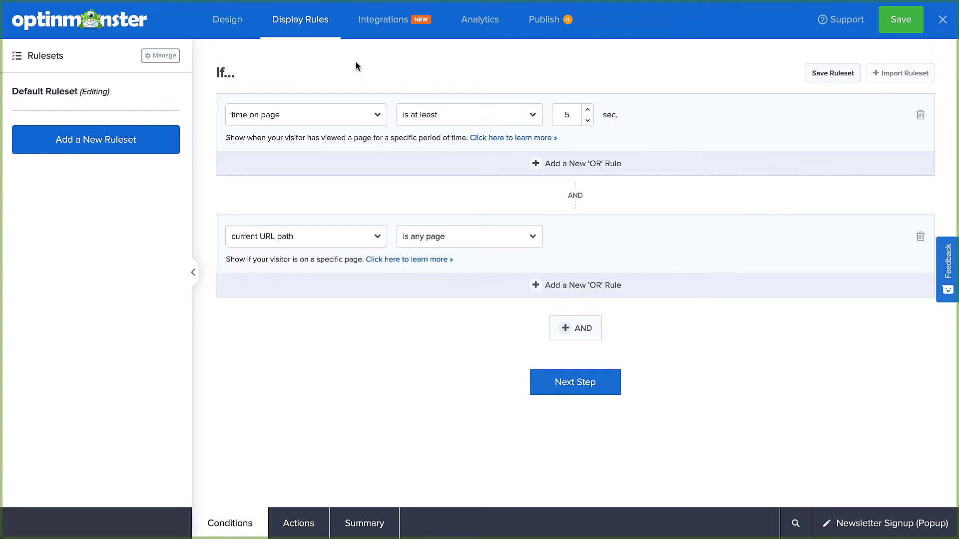
click(374, 117)
scroll(369, 115, down, 1)
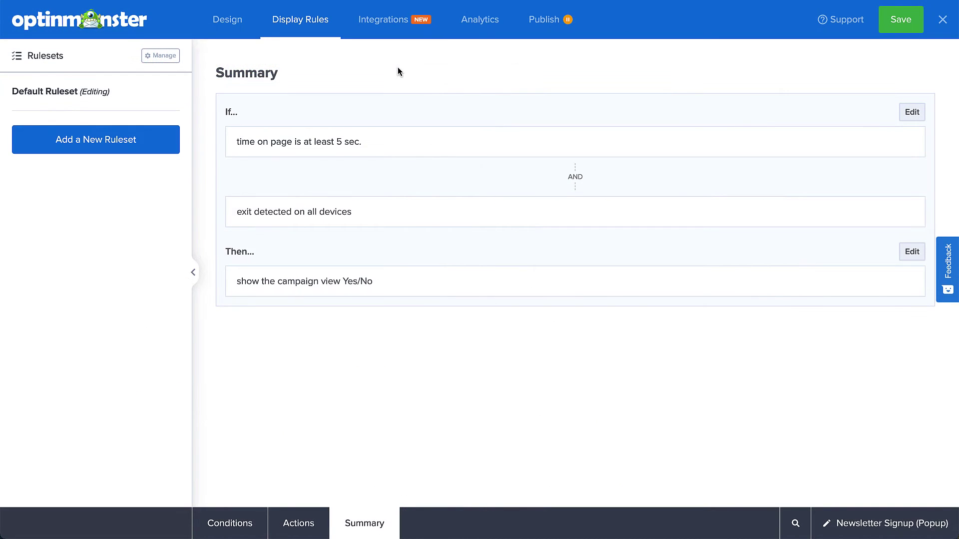
Search the campaign's integrations for 'Mail' and start setting up the Mailchimp integration
click(392, 28)
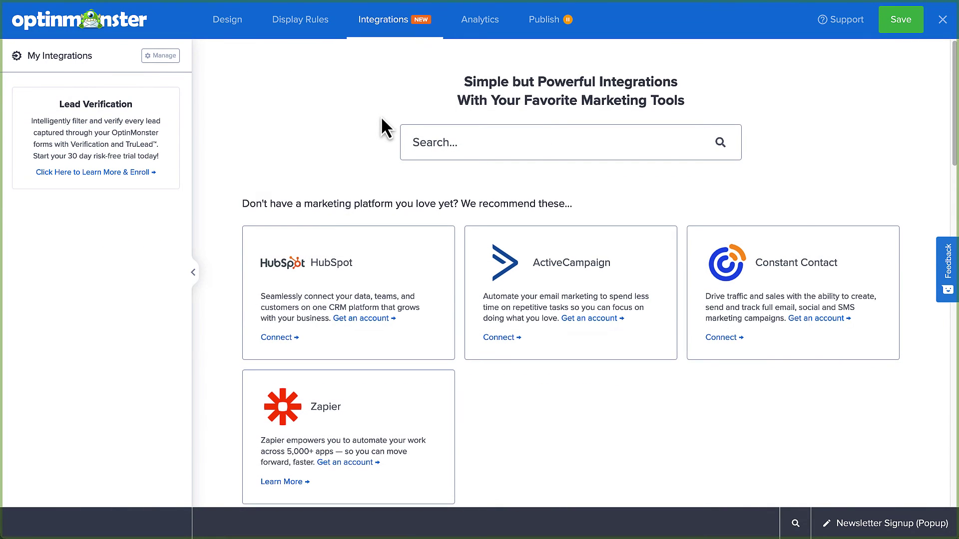
click(413, 149)
text(Mail)
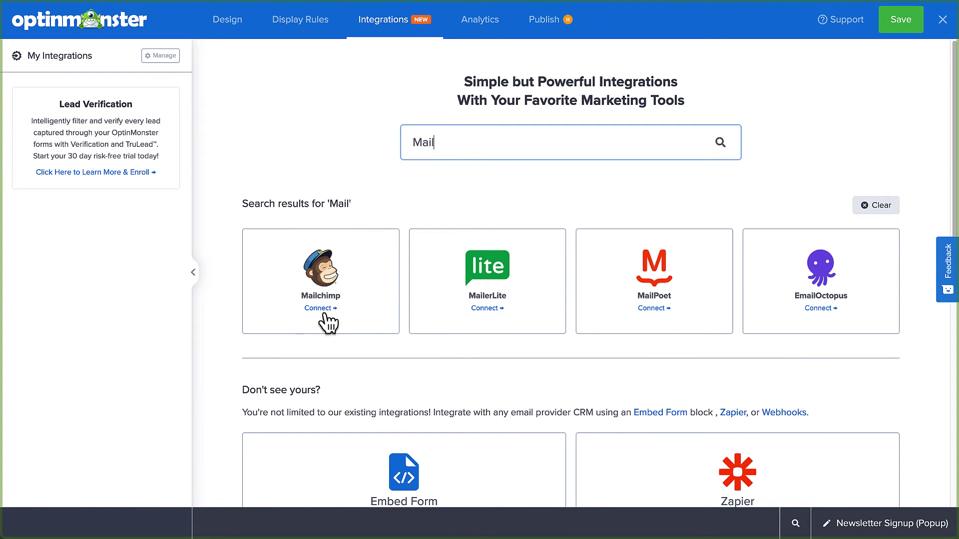
click(324, 314)
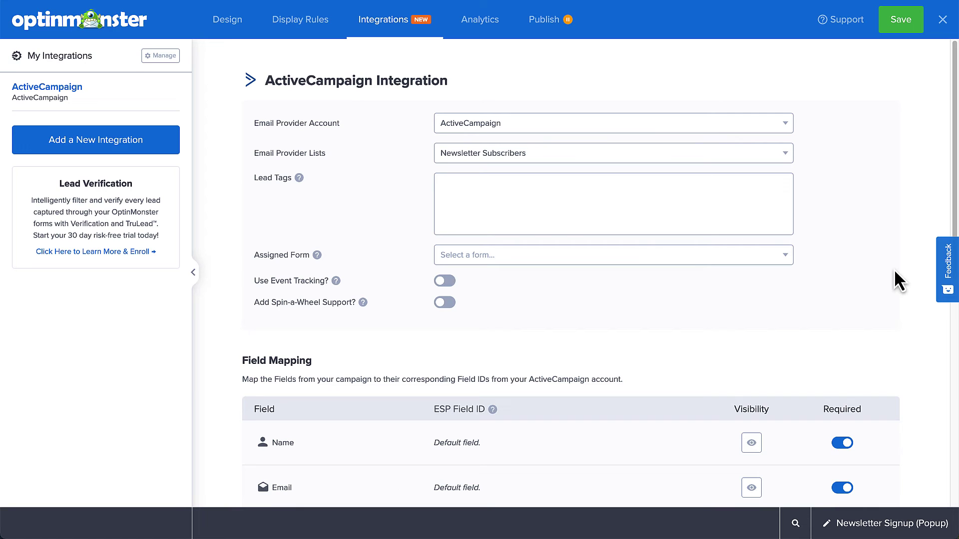
scroll(894, 268, down, 4)
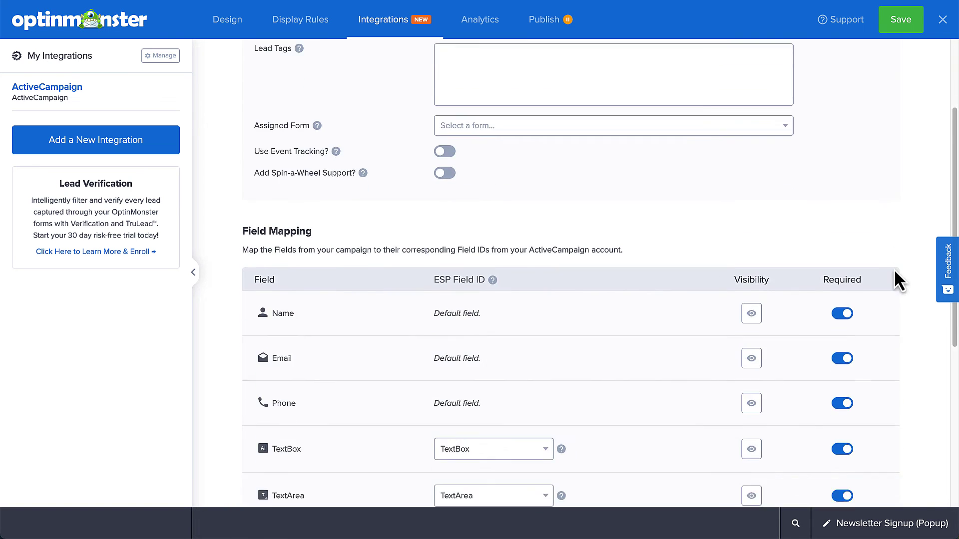
scroll(894, 269, down, 3)
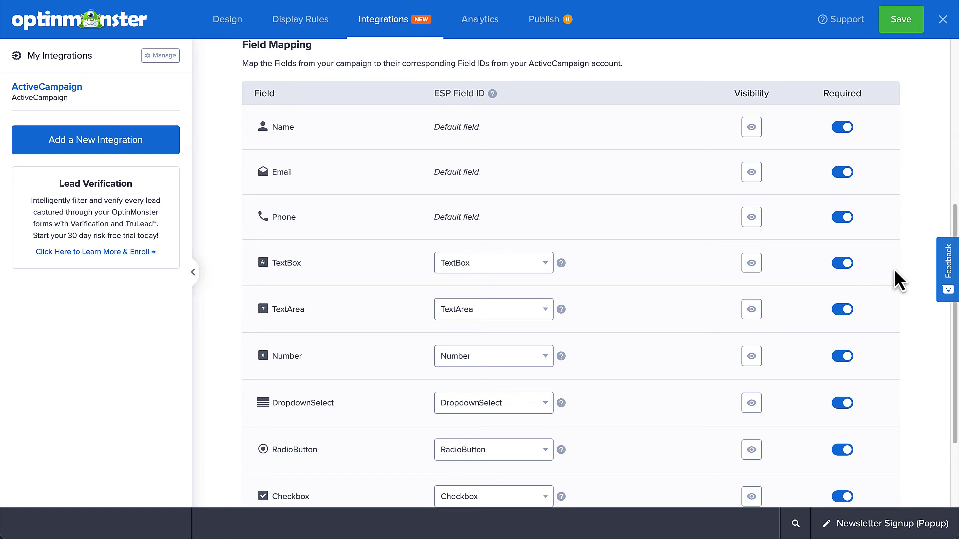
scroll(895, 271, down, 2)
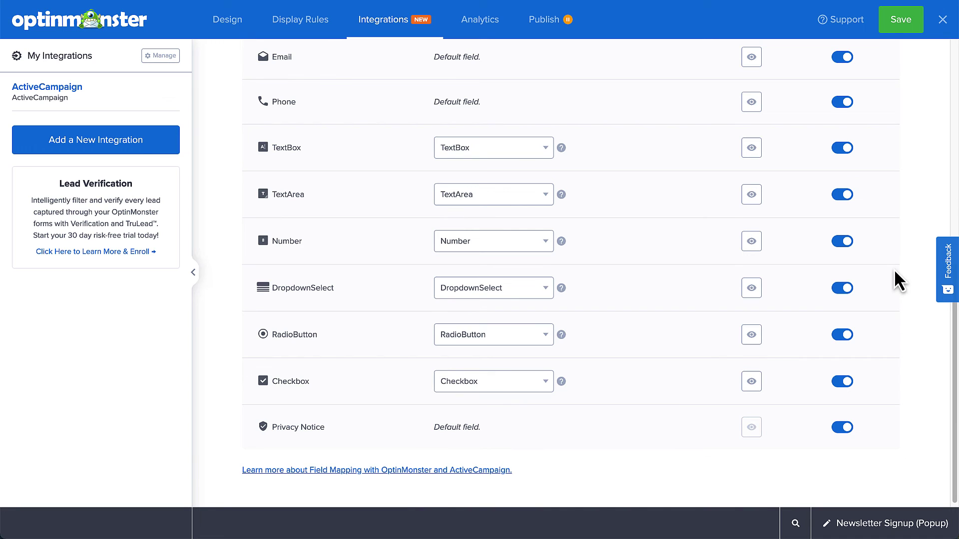
Show the campaign's Analytics page with OptinMonster Analytics active and Google Analytics unconnected
click(480, 20)
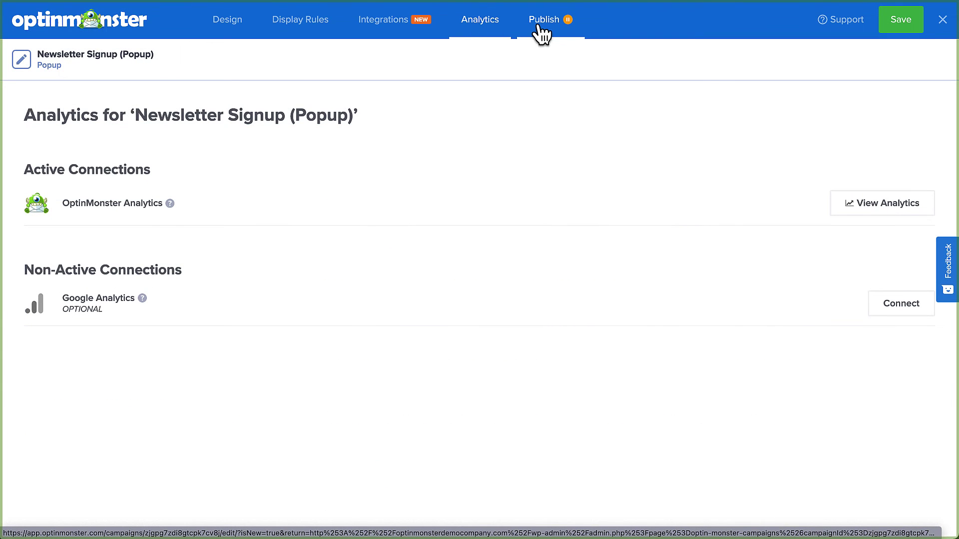
Set the Newsletter Signup (Popup) campaign's status to Published and save it
click(541, 35)
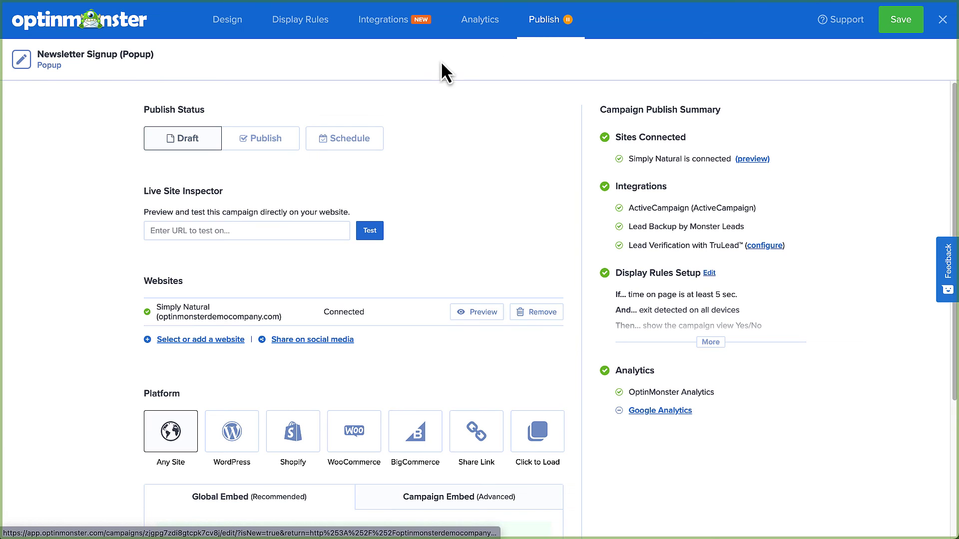
click(290, 146)
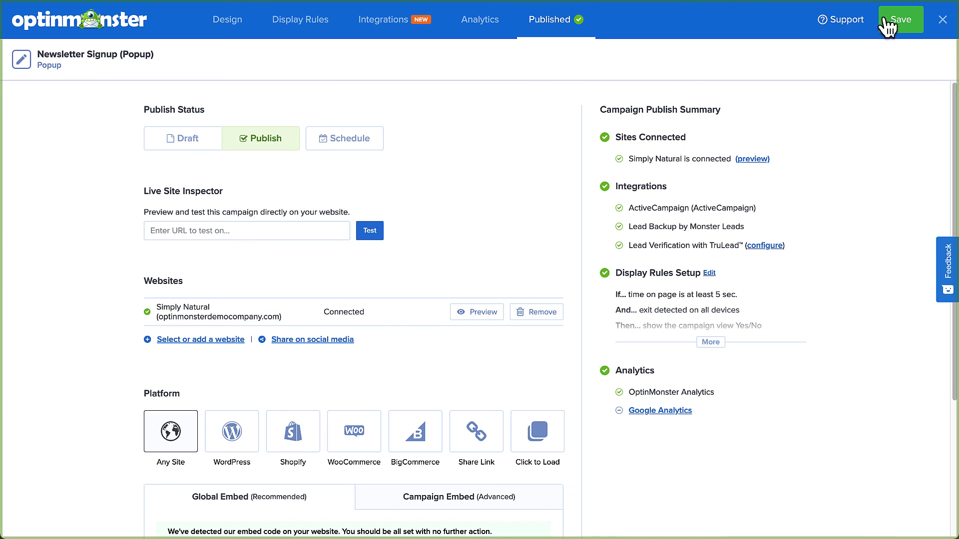
click(903, 17)
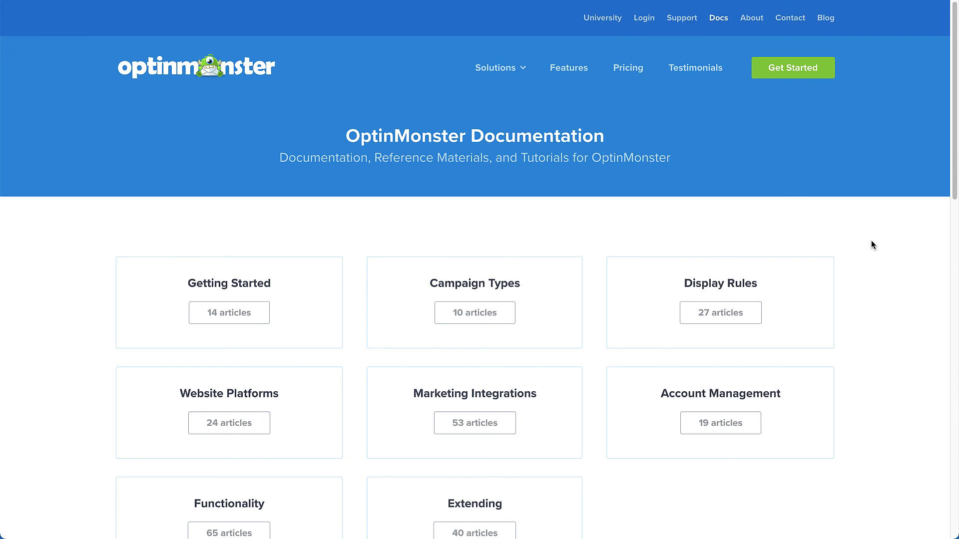
scroll(871, 241, down, 4)
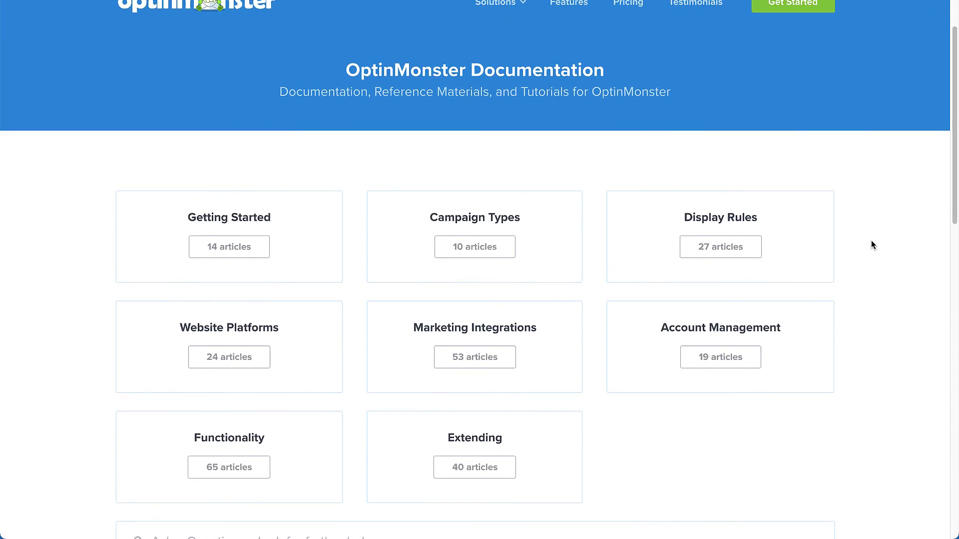
scroll(871, 241, down, 3)
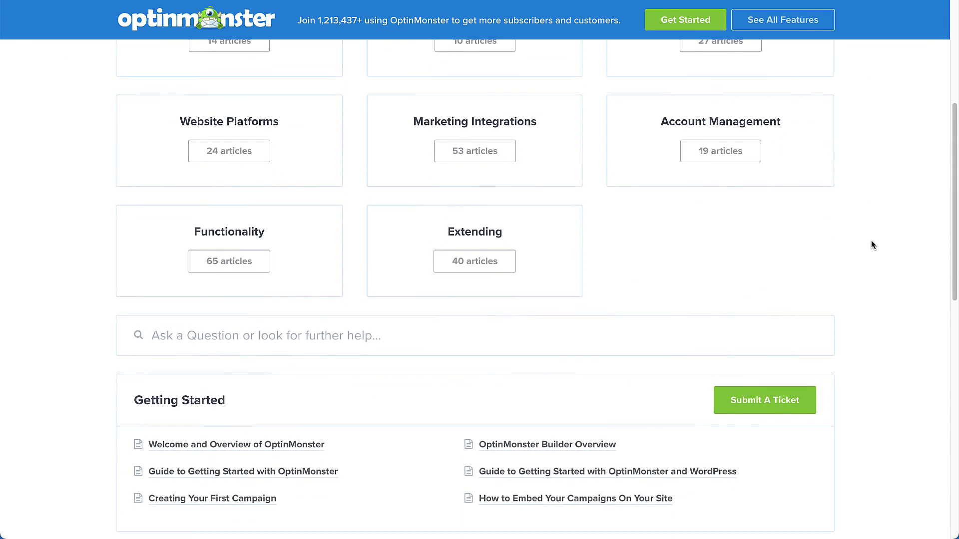